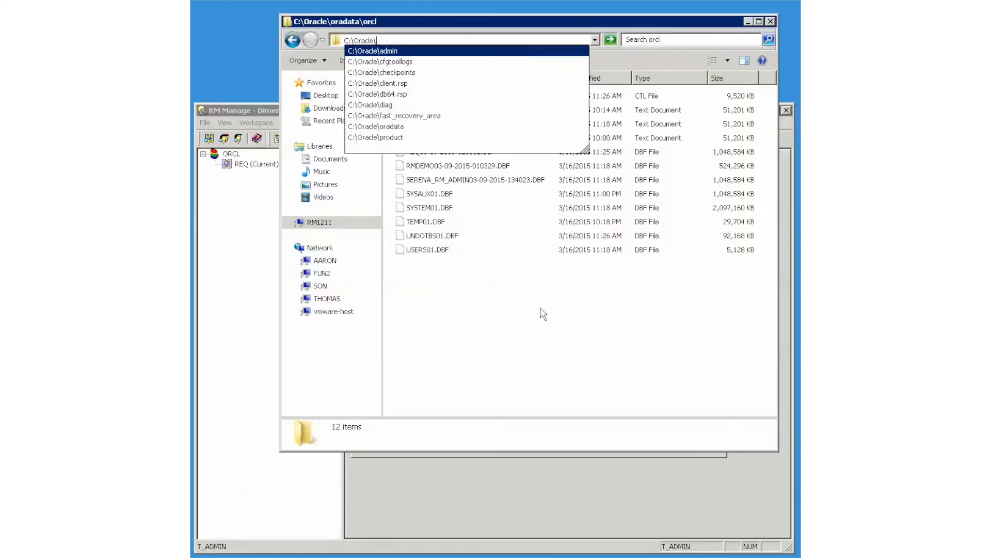
Create a new folder named DataPump inside C:\Oracle
right_click(500, 344)
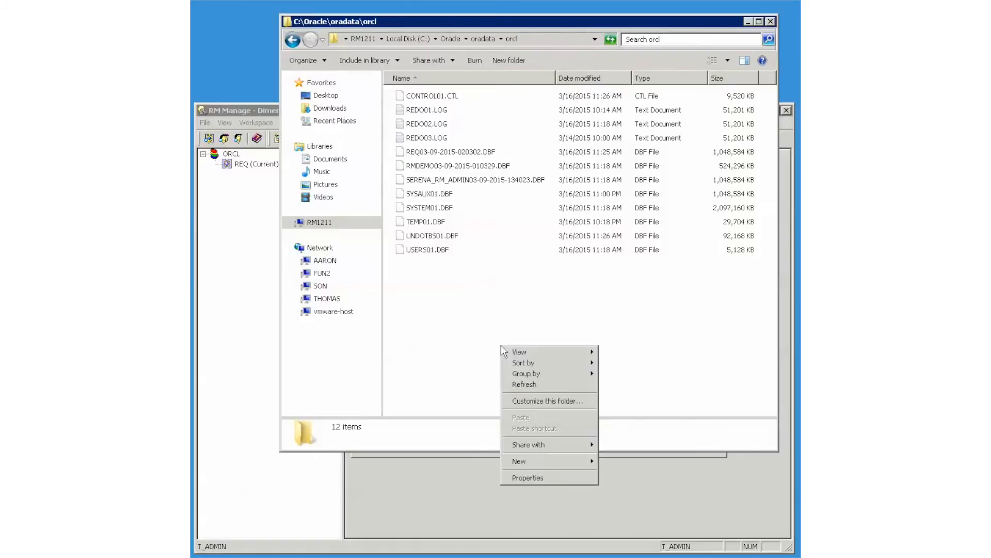
click(445, 36)
right_click(432, 258)
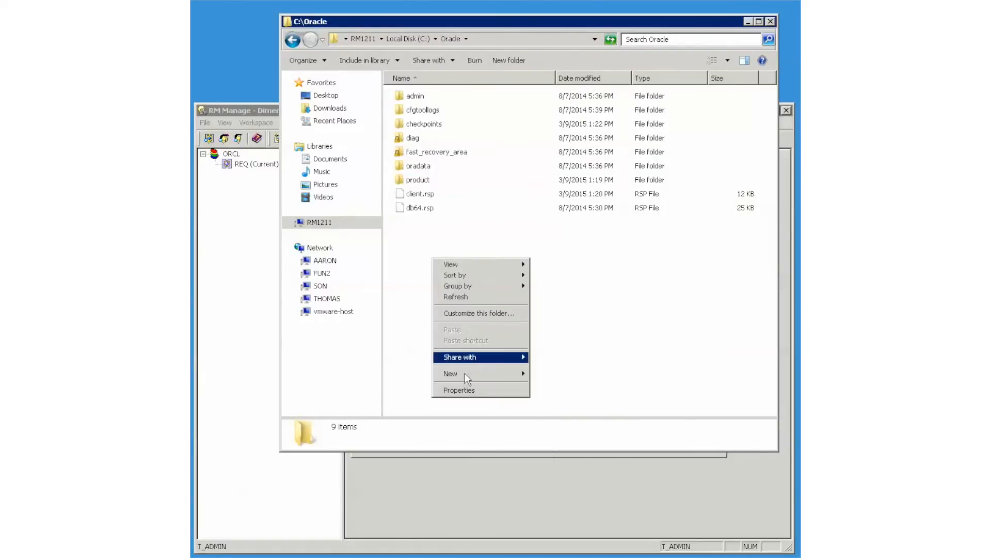
mouse_move(460, 373)
click(547, 373)
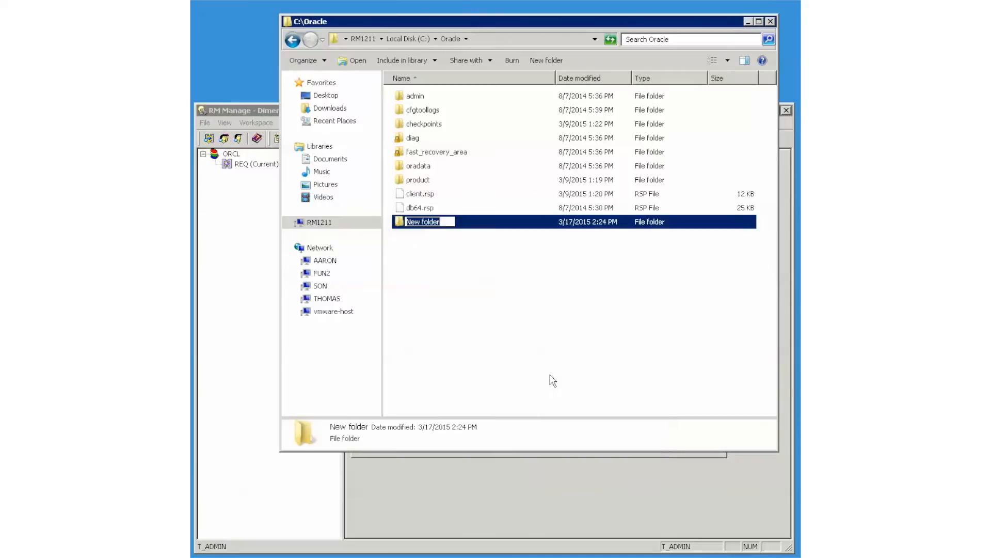
text(Database)
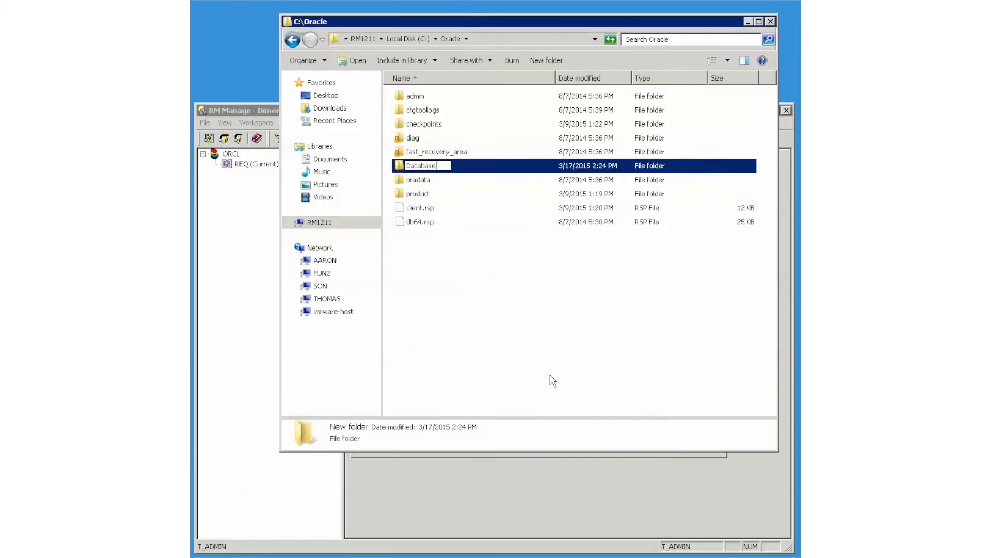
key(BackSpace)
key(BackSpace)
key(BackSpace)
key(BackSpace)
text(Pump)
click(524, 381)
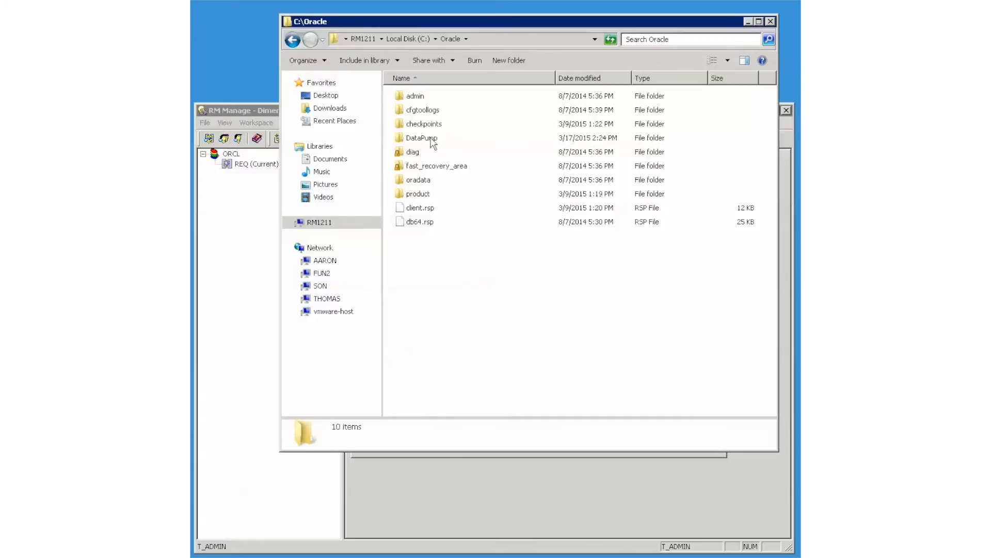
Share the DataPump folder with Everyone as \\RM1211\DataPump
right_click(435, 138)
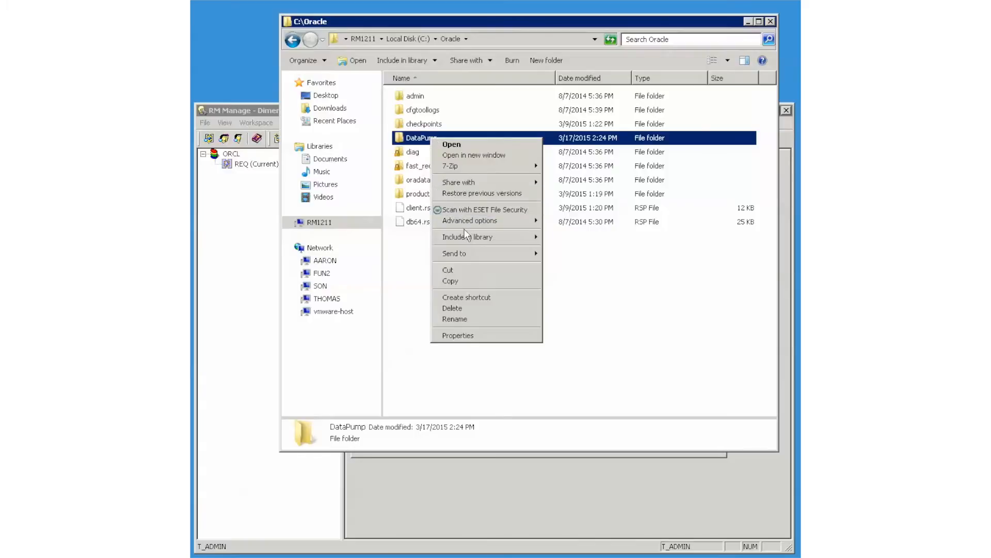
mouse_move(503, 183)
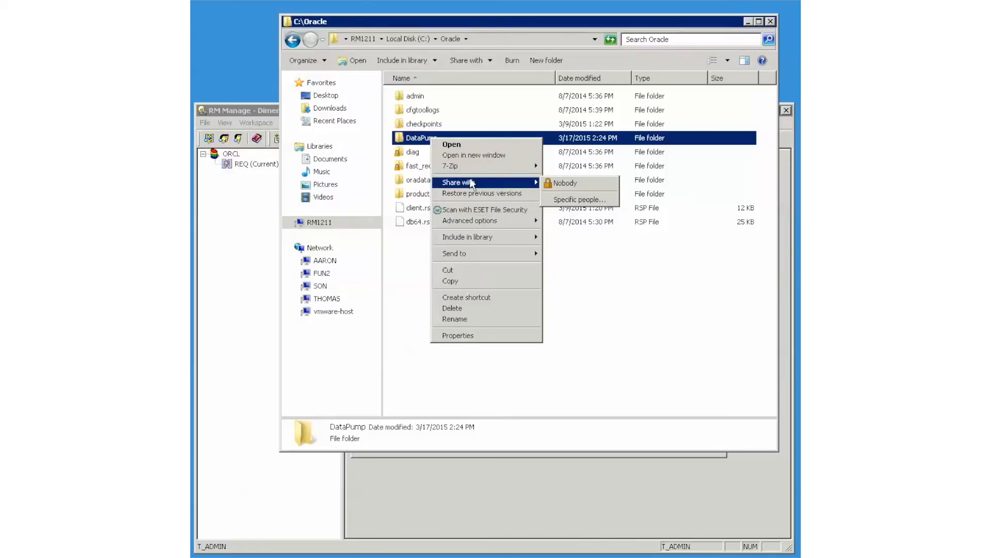
click(574, 184)
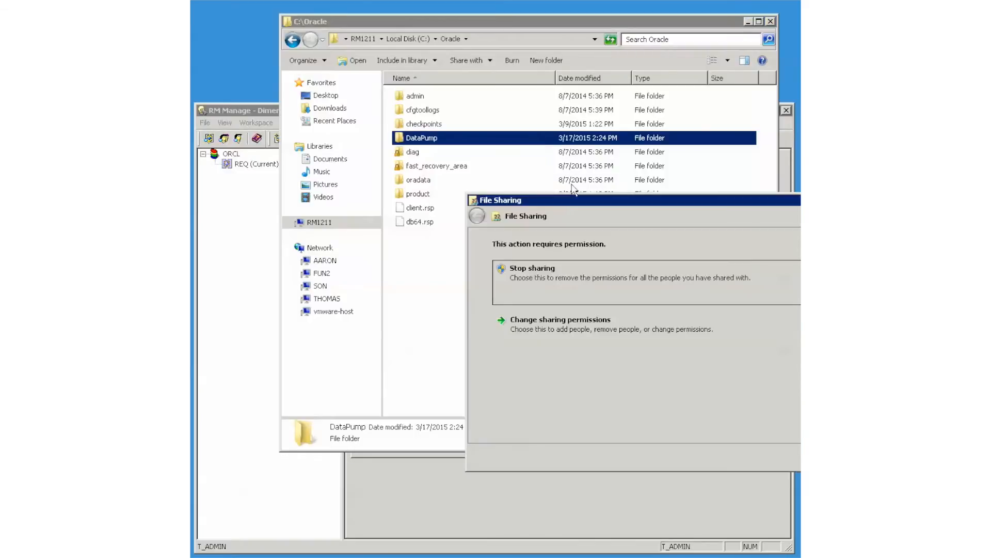
click(551, 326)
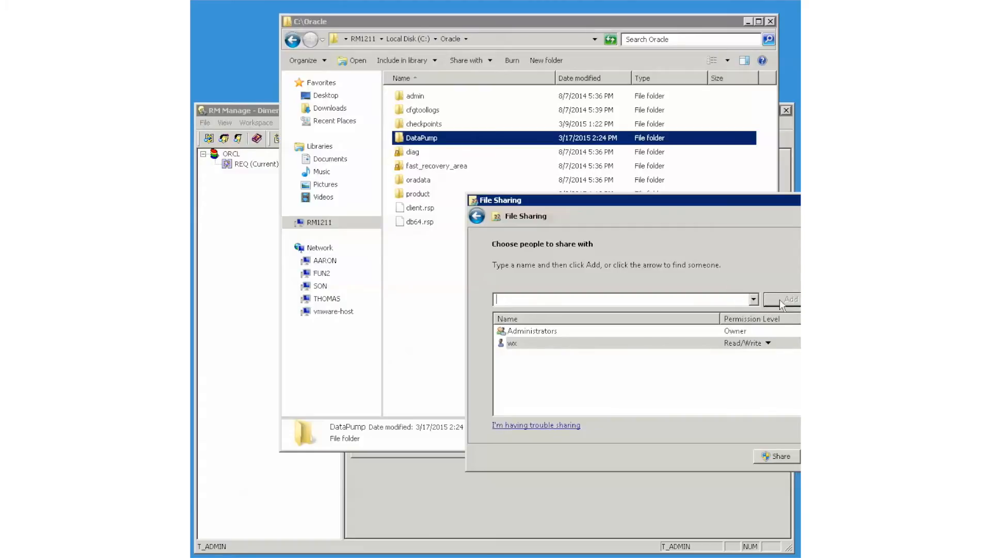
click(754, 299)
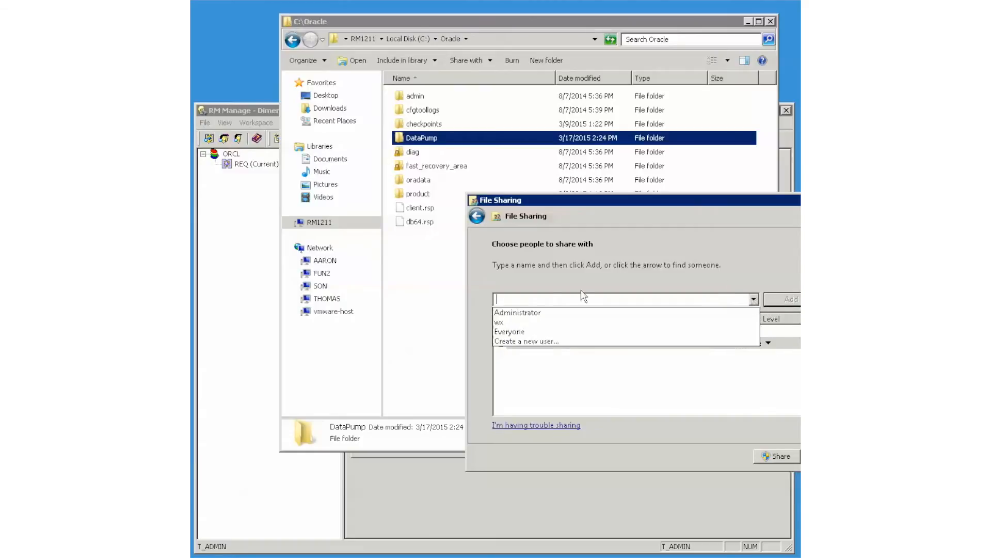
click(511, 332)
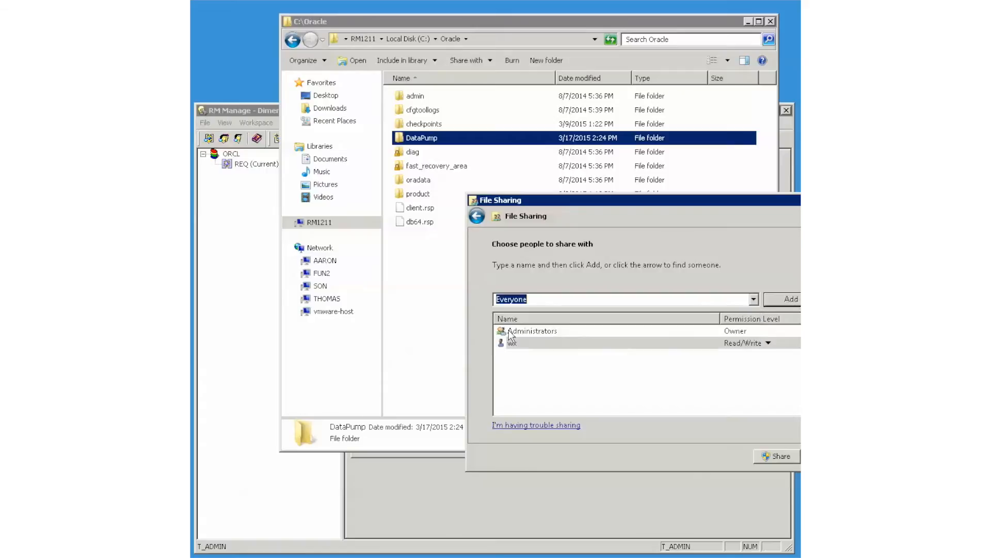
click(790, 301)
click(775, 456)
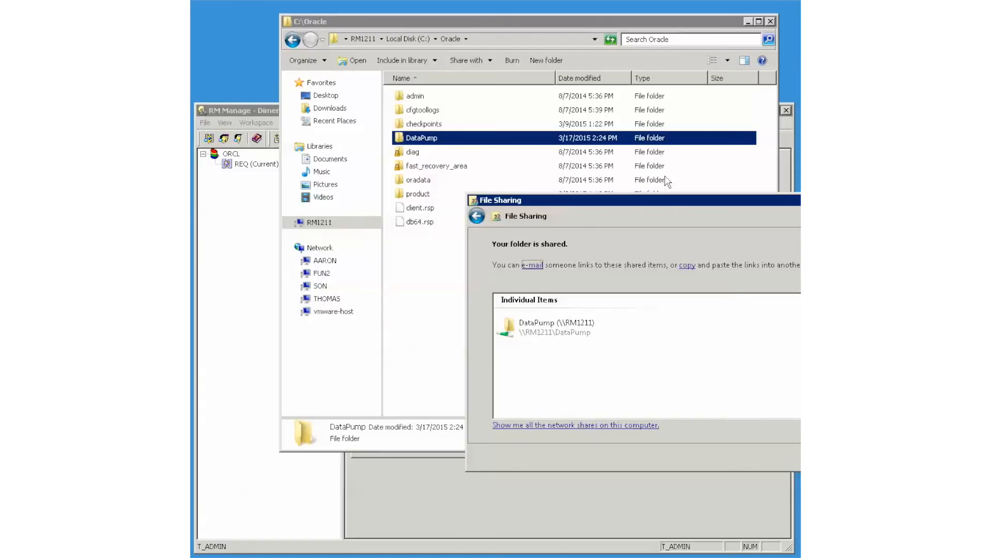
drag(687, 203, 486, 198)
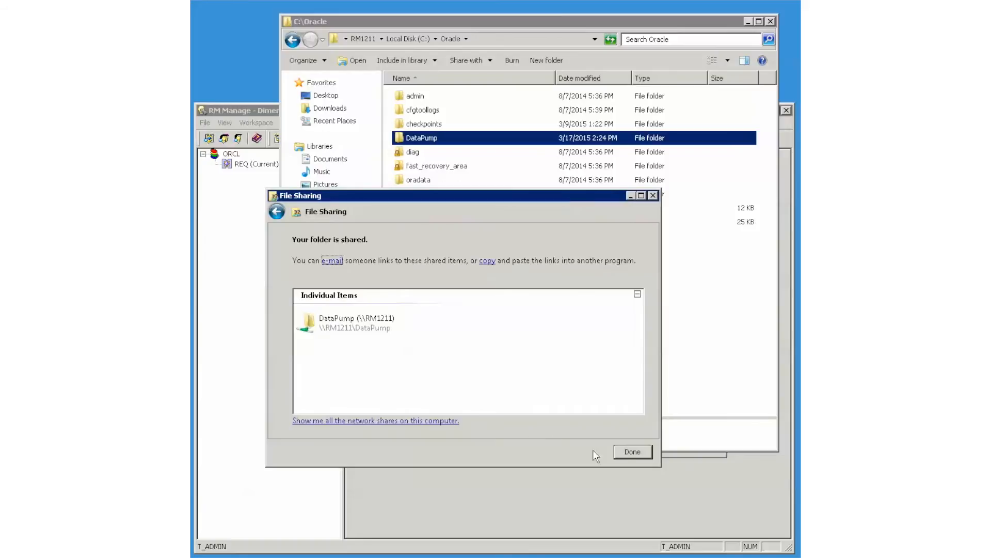
click(633, 452)
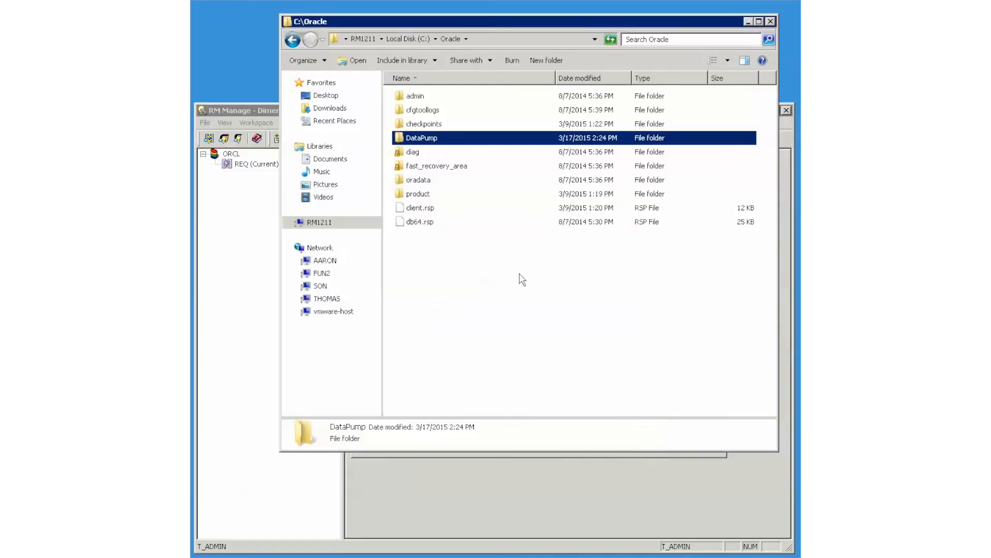
Open DataPump, select its full path, and return to RM Manage
double_click(405, 138)
click(537, 38)
key(ctrl+c)
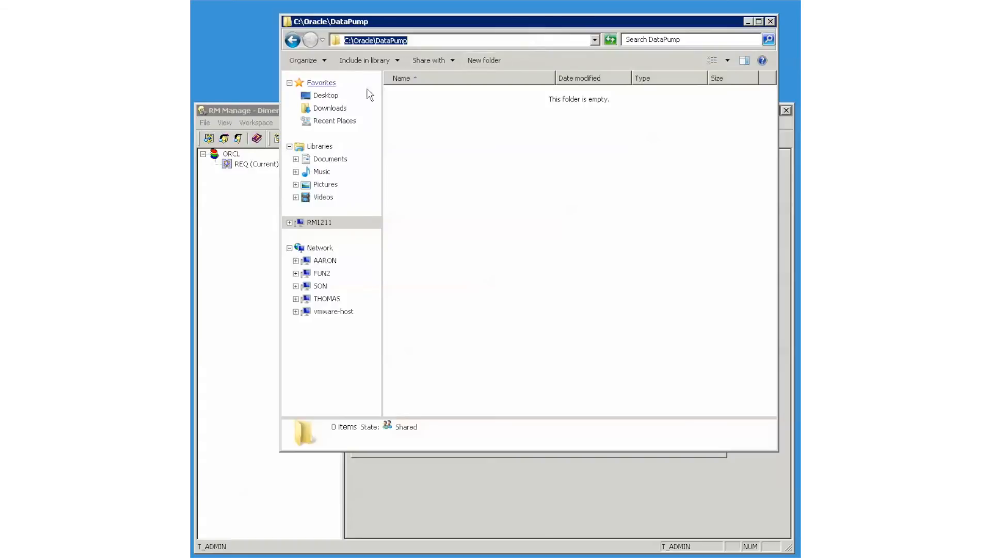
click(264, 109)
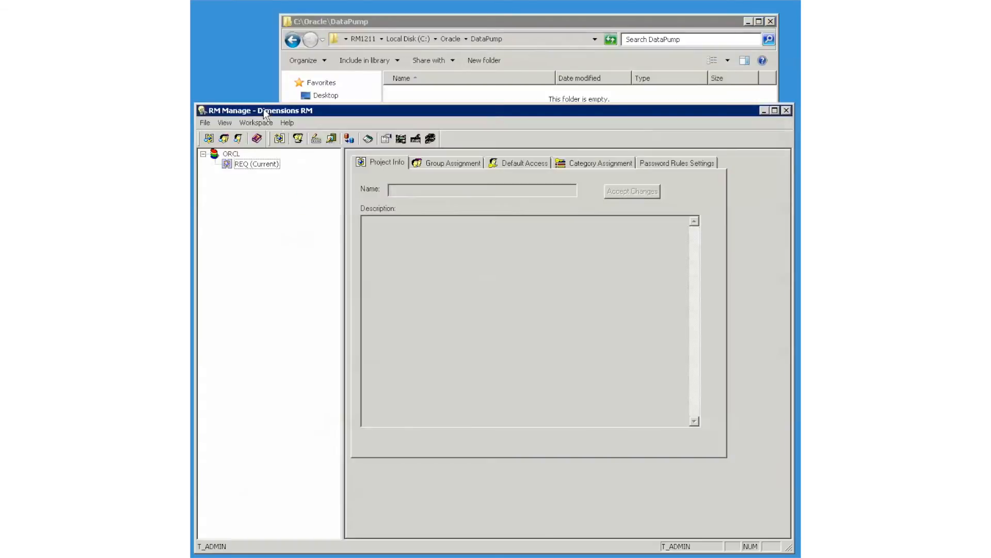
In REQ's Backup/Restore Project dialog, set the server directory to C:\Oracle\DataPump\
right_click(240, 164)
click(283, 214)
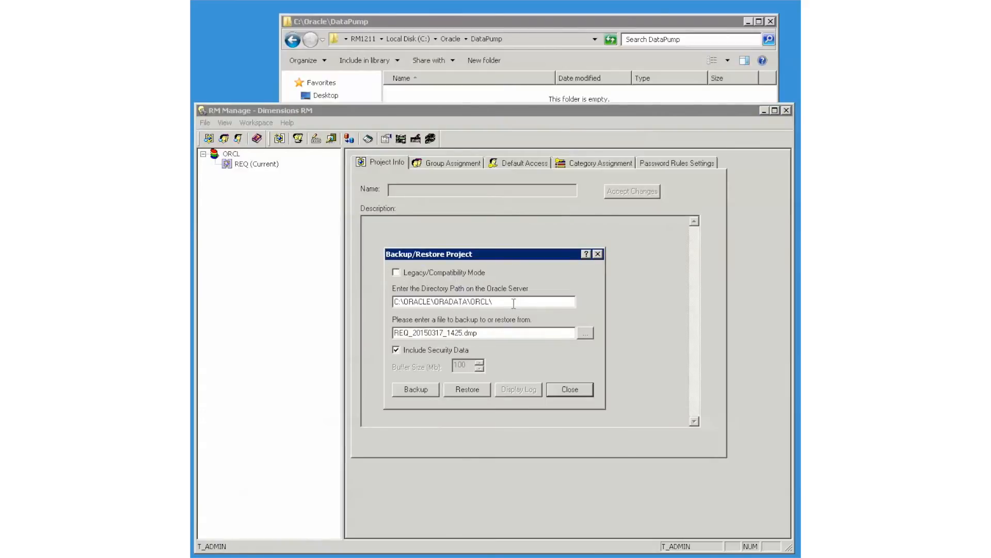
drag(509, 302, 370, 295)
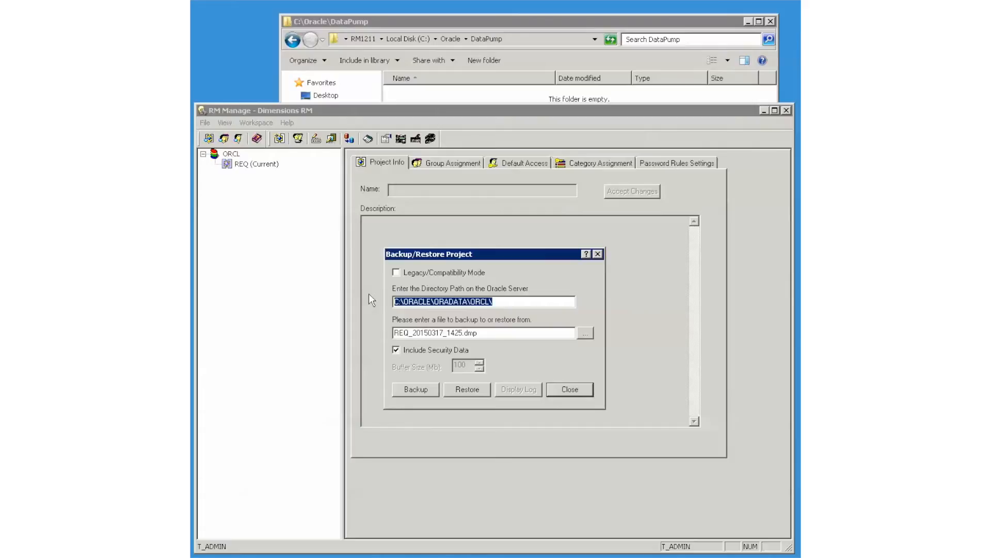
key(ctrl+v)
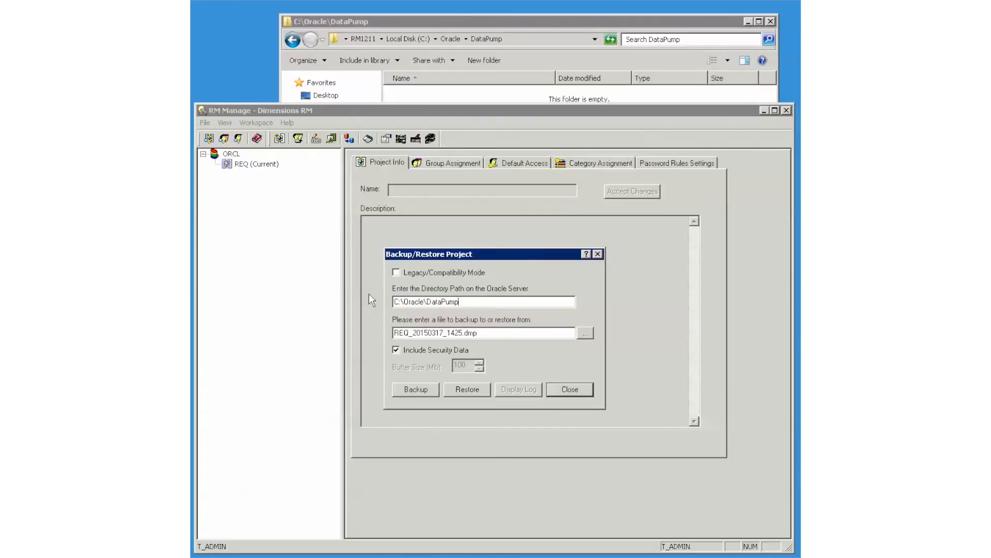
text(\)
Back up REQ to REQ_20150317_1425.DMP and confirm the dump appears in DataPump
click(409, 392)
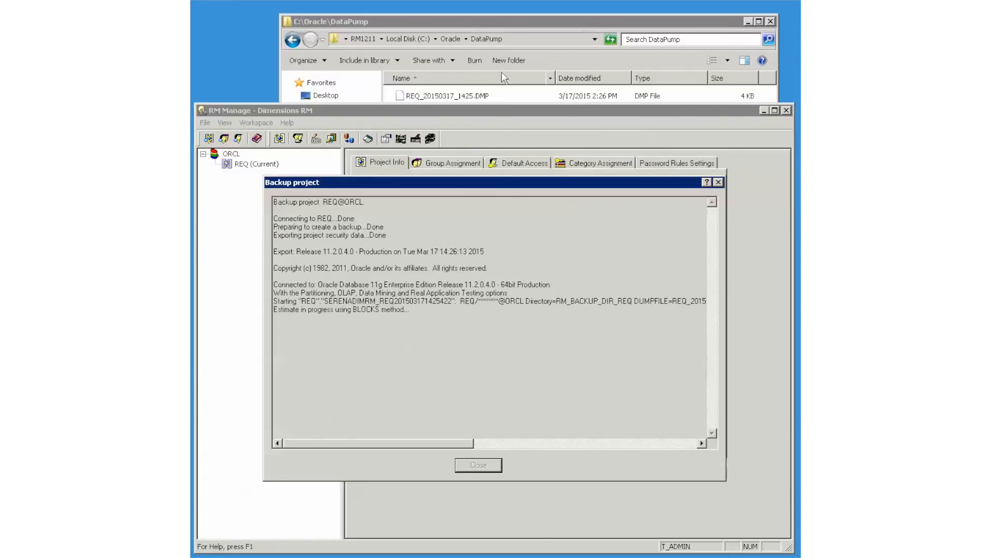
click(547, 24)
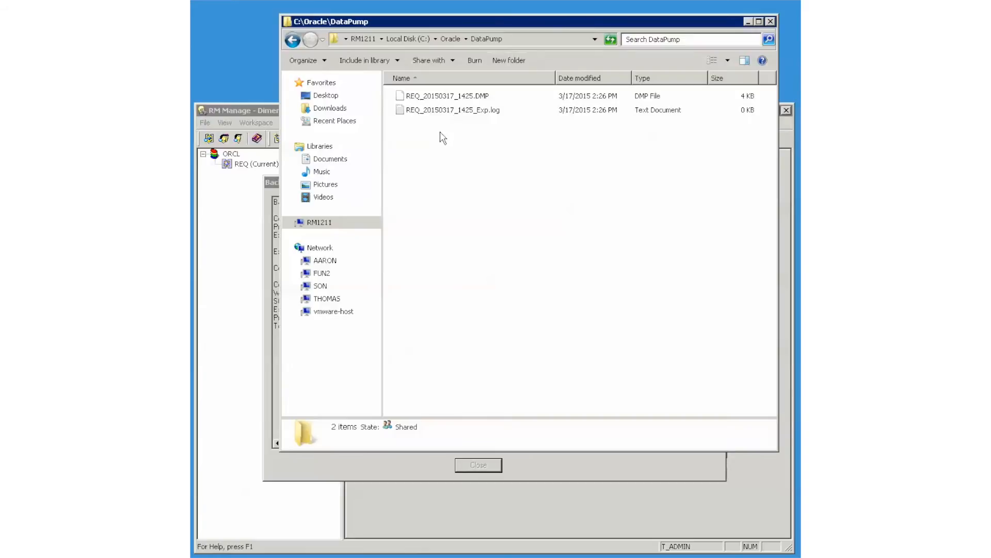
click(259, 111)
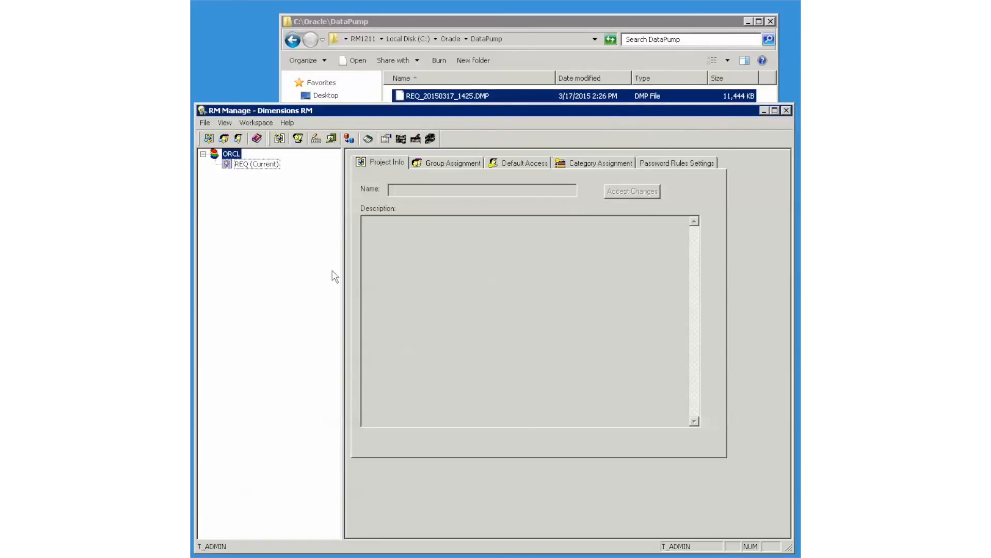
Start restoring REQ from dump file REQ_20150317_1425.DMP
click(239, 165)
right_click(236, 166)
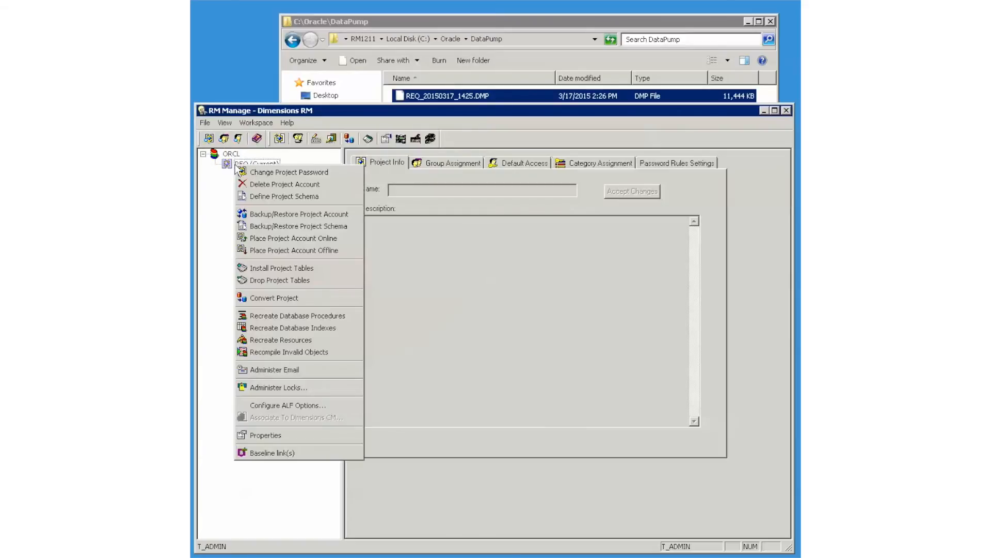
click(274, 215)
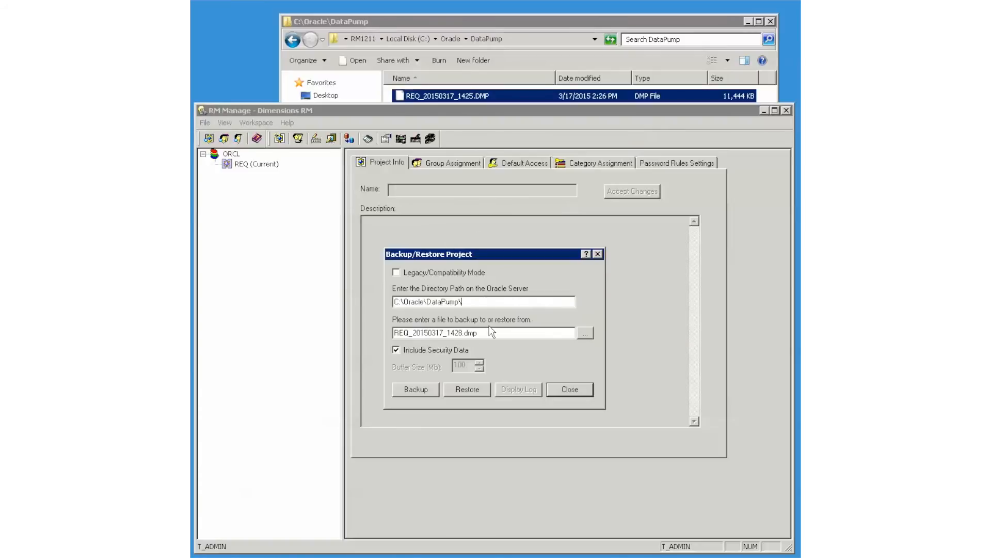
drag(493, 332, 375, 324)
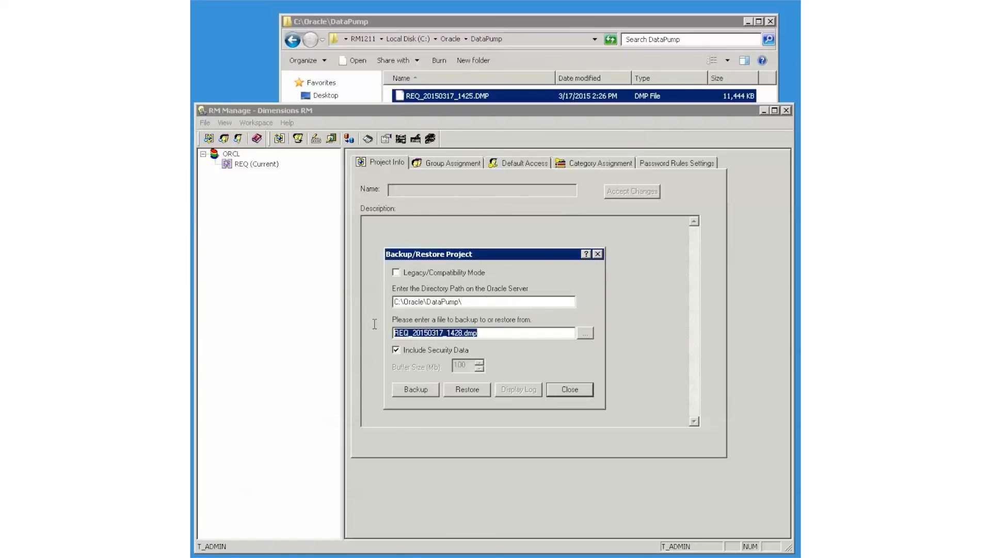
text(REQ_20150317_1425.DMP)
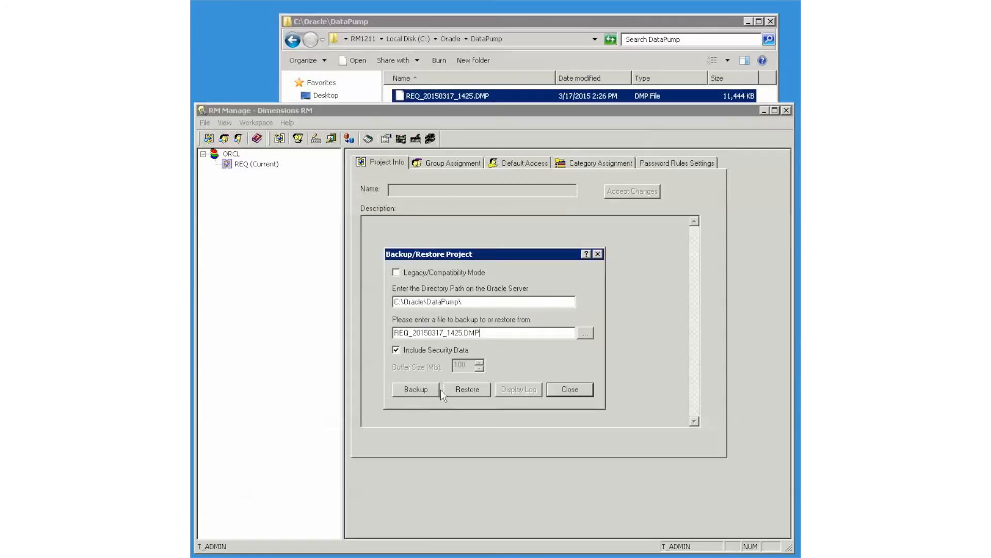
click(464, 388)
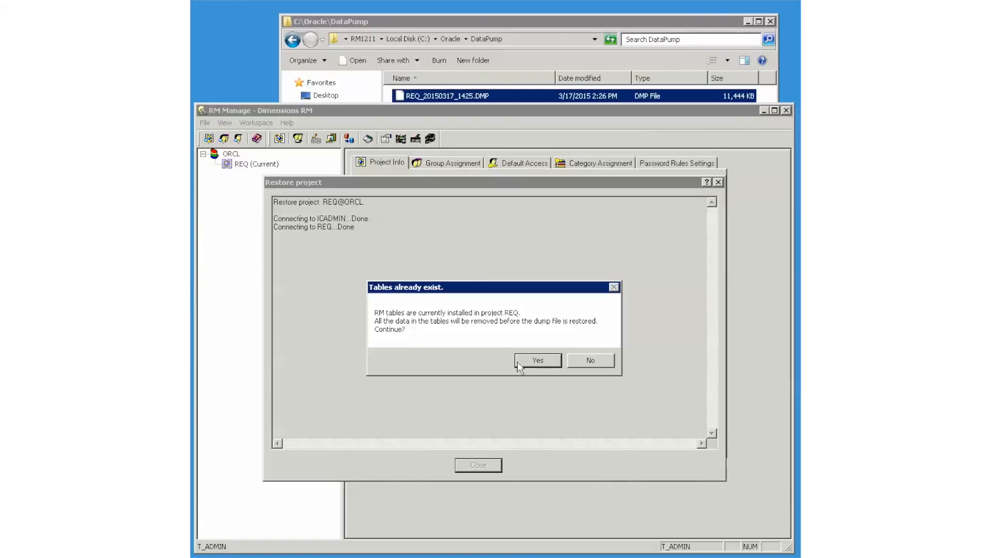
Allow clearing REQ's existing tables and restore with REQ as the From User
click(537, 360)
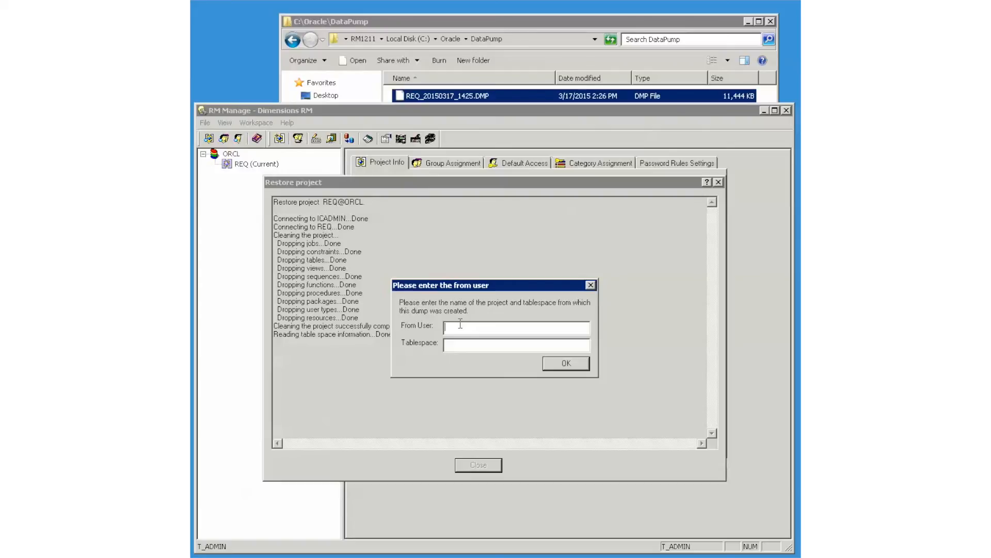
text(REQREQ)
click(566, 363)
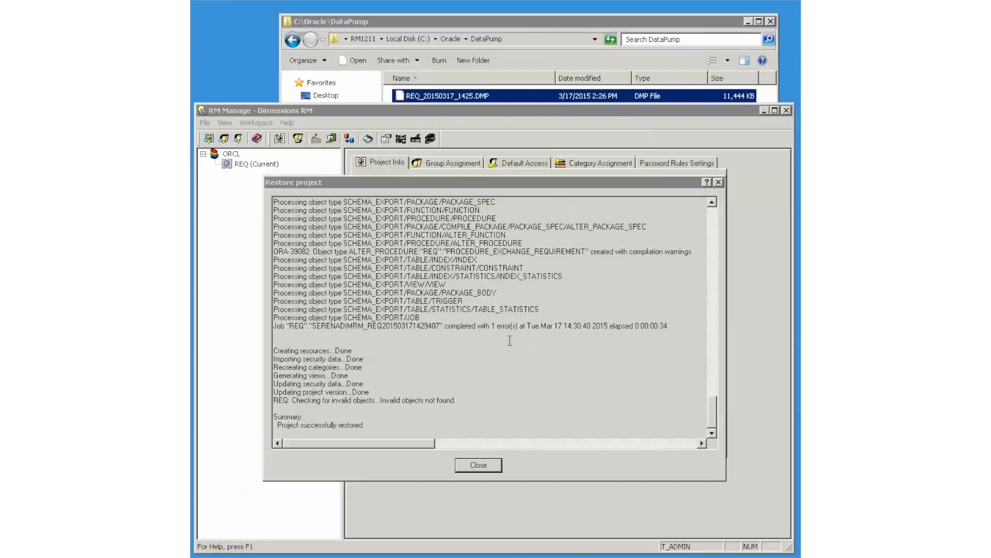
Select the ORA-39082 warning line, then close the restore log and Backup/Restore window
drag(695, 251, 260, 245)
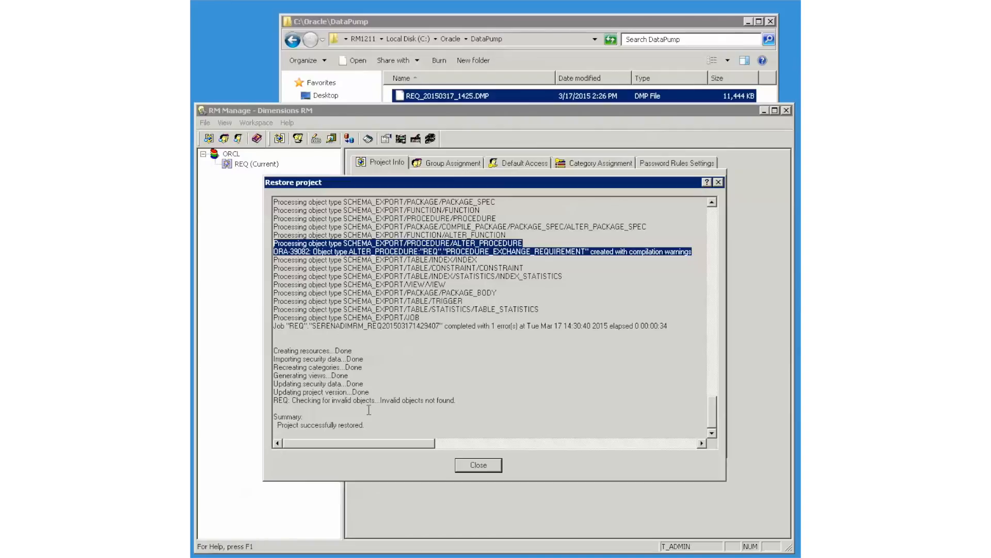
click(481, 467)
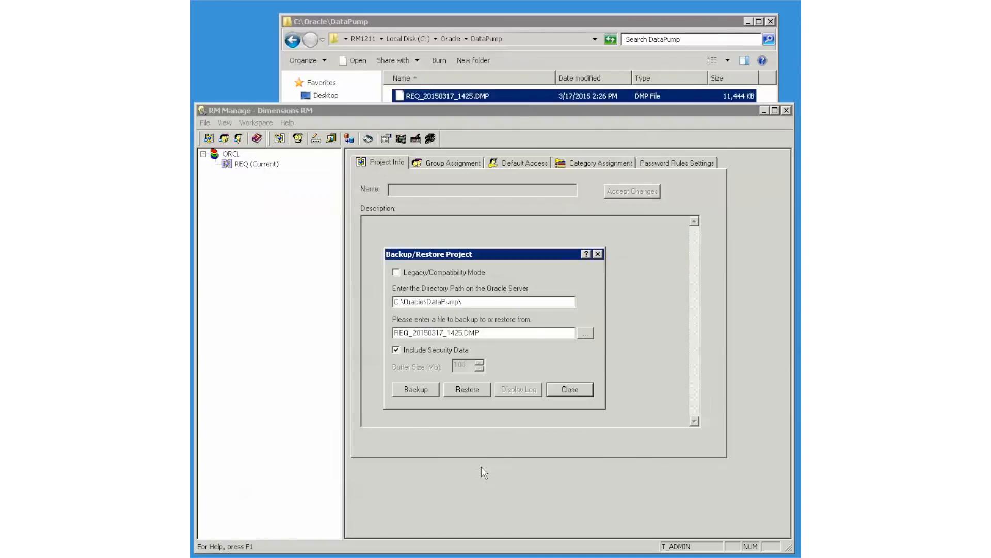
click(568, 389)
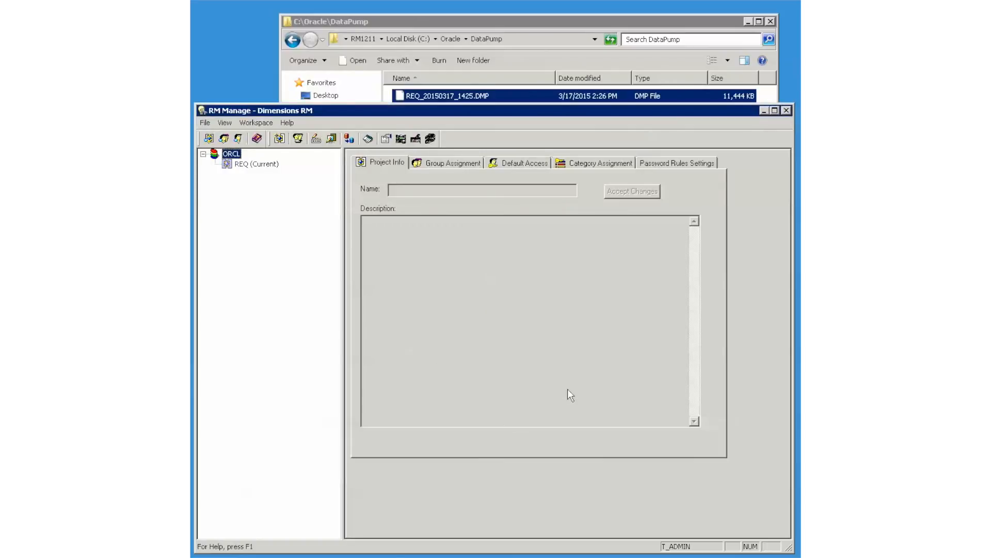